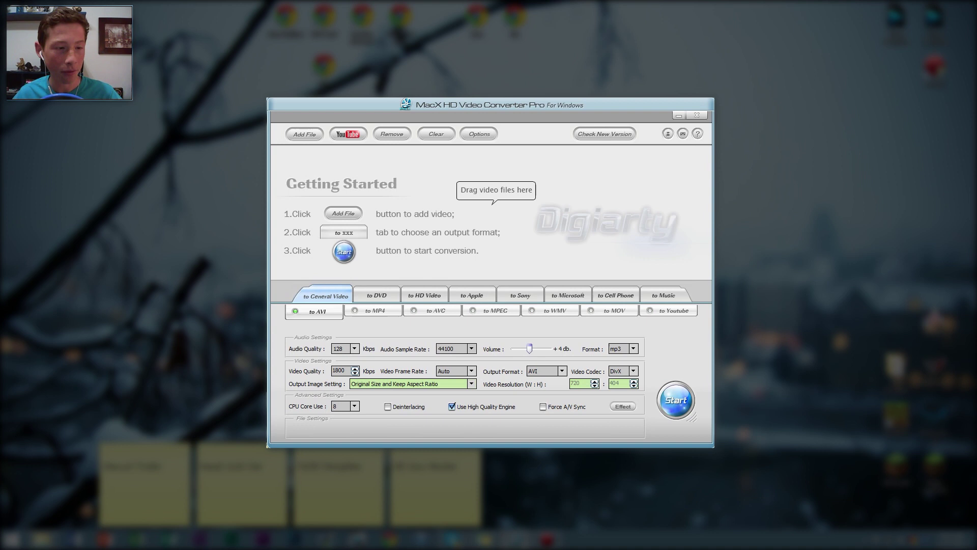
Drop the 13:40, 1920x1080 clip into the conversion list, then dismiss the Add File browser.
left_click_drag(7, 335, 358, 178)
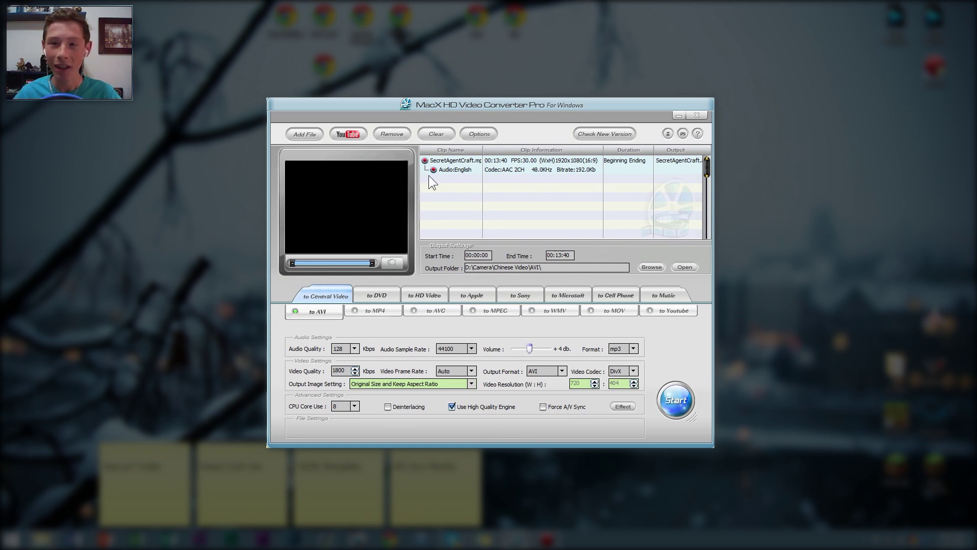
left_click(321, 136)
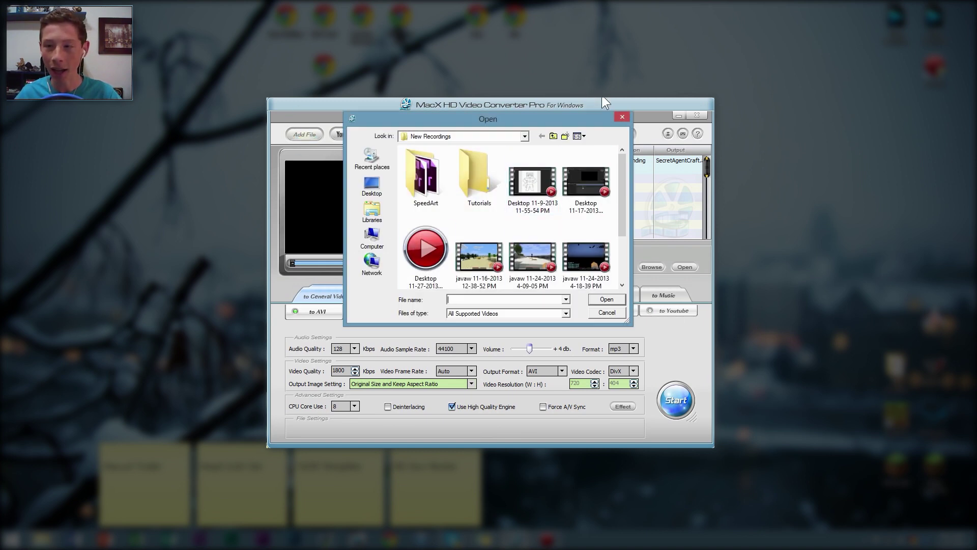
left_click(622, 118)
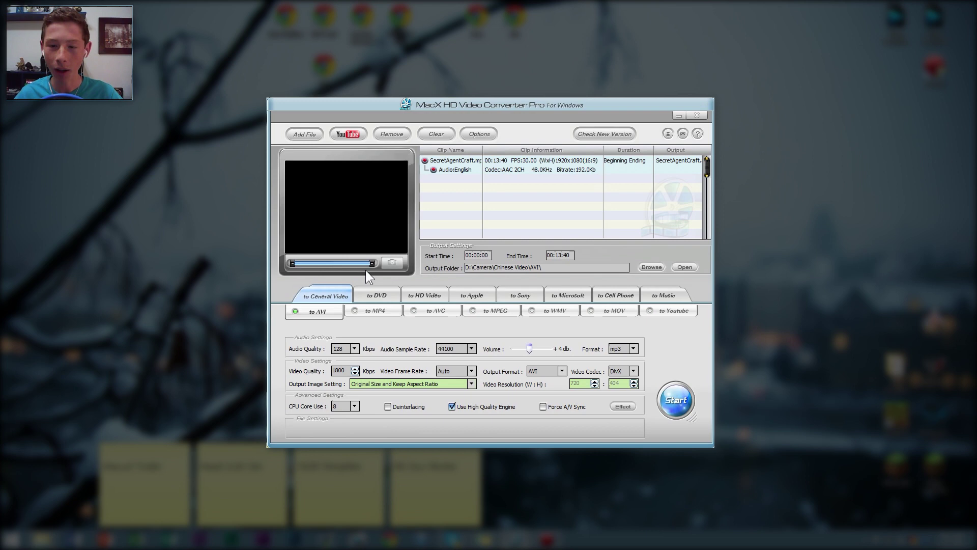
Preview the DVD options, the general video formats ending on YouTube, and the HD video formats.
left_click(382, 295)
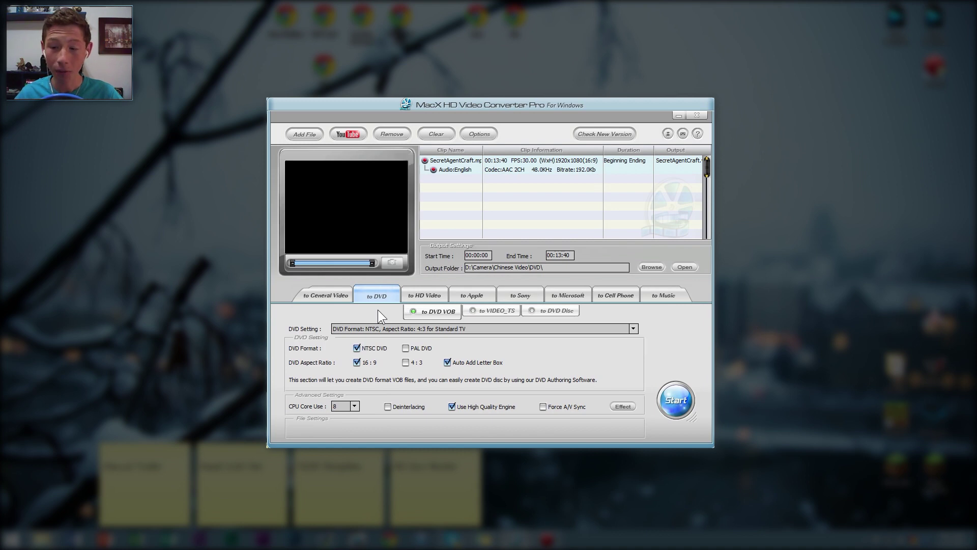
left_click(339, 292)
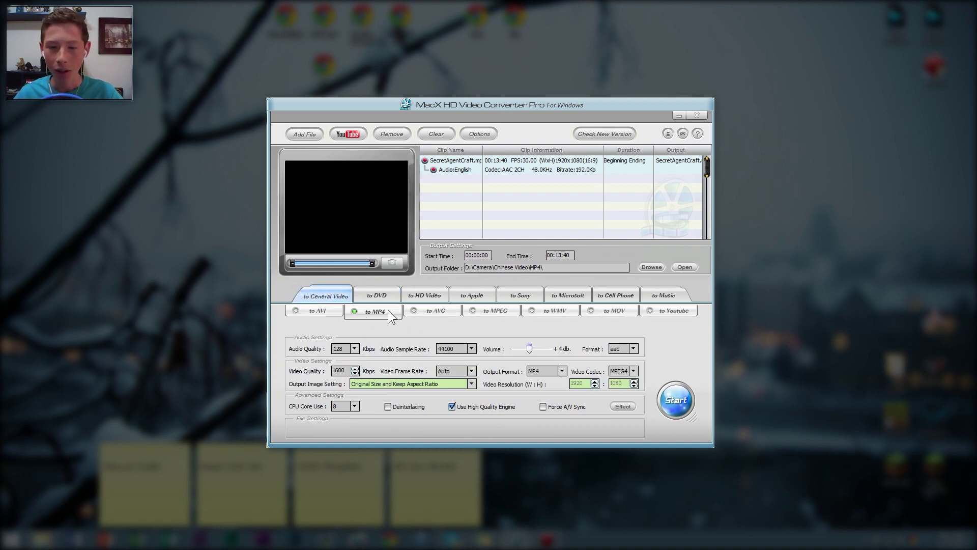
left_click(499, 311)
left_click(555, 310)
left_click(614, 310)
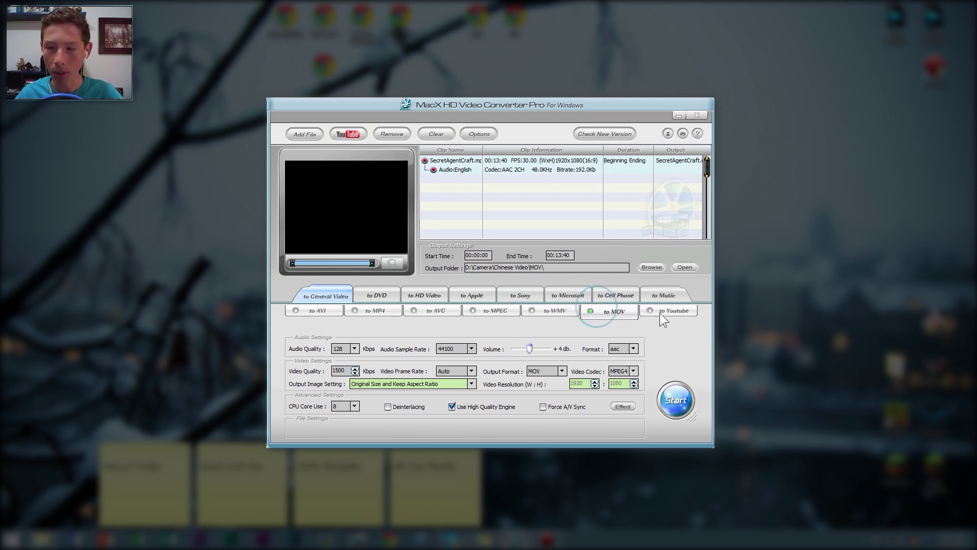
left_click(666, 311)
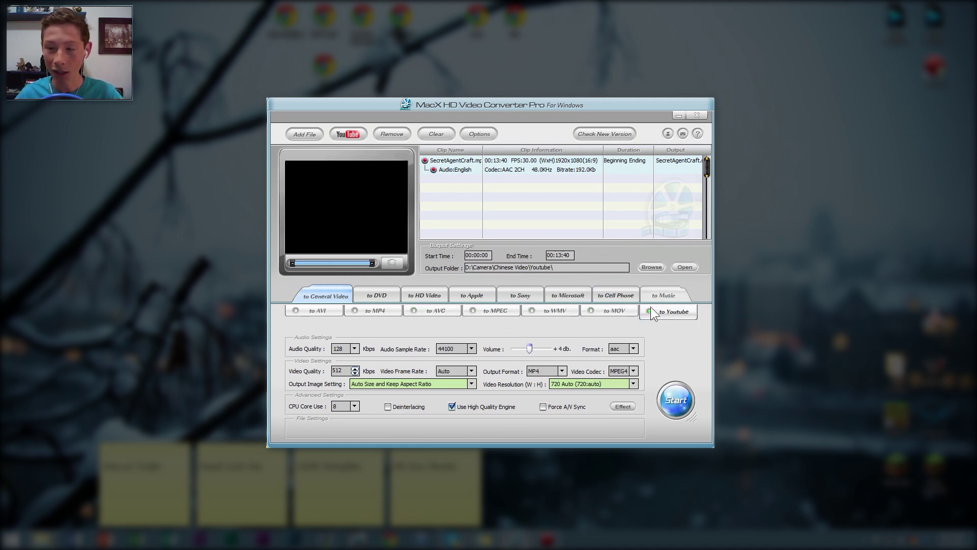
left_click(416, 294)
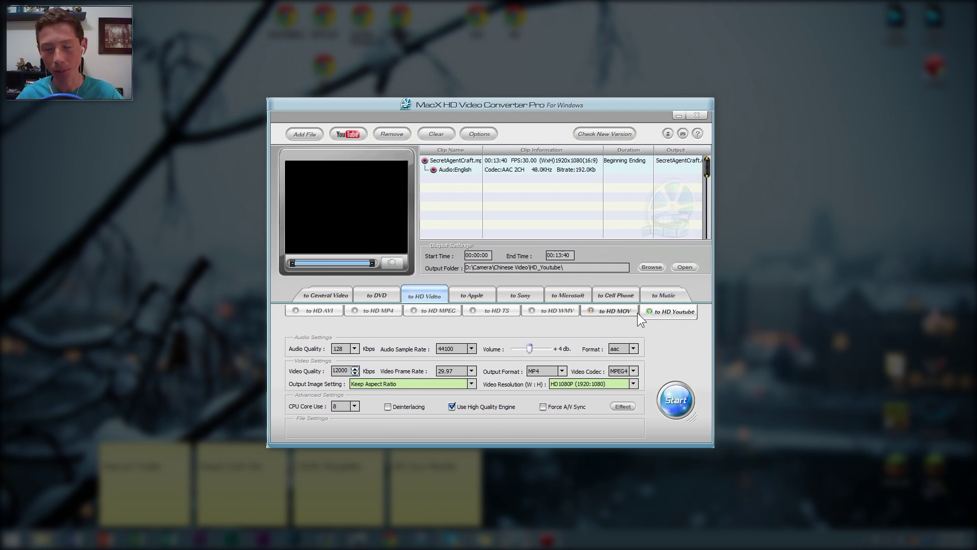
Browse the Apple device profiles, including Apple TV HD and iPad, and settle on iPod.
left_click(474, 296)
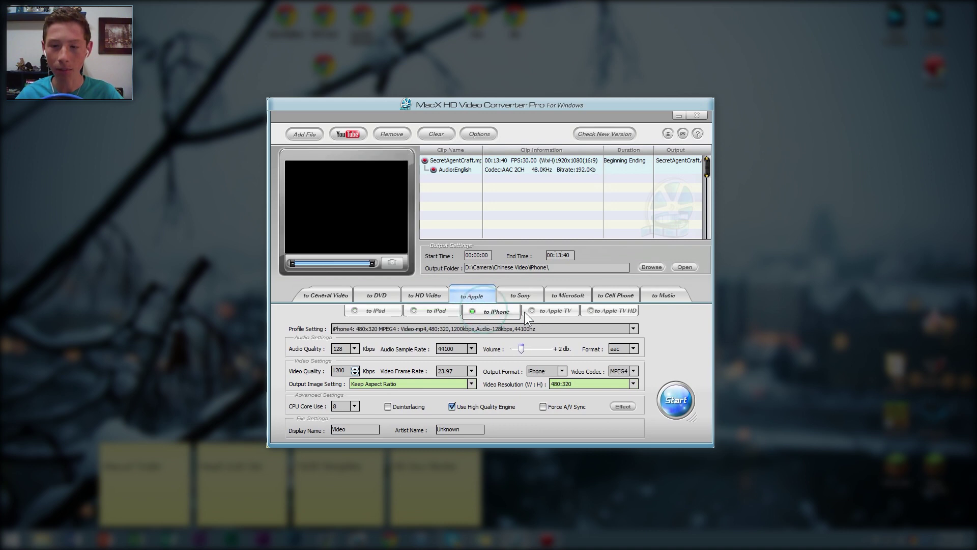
left_click(600, 312)
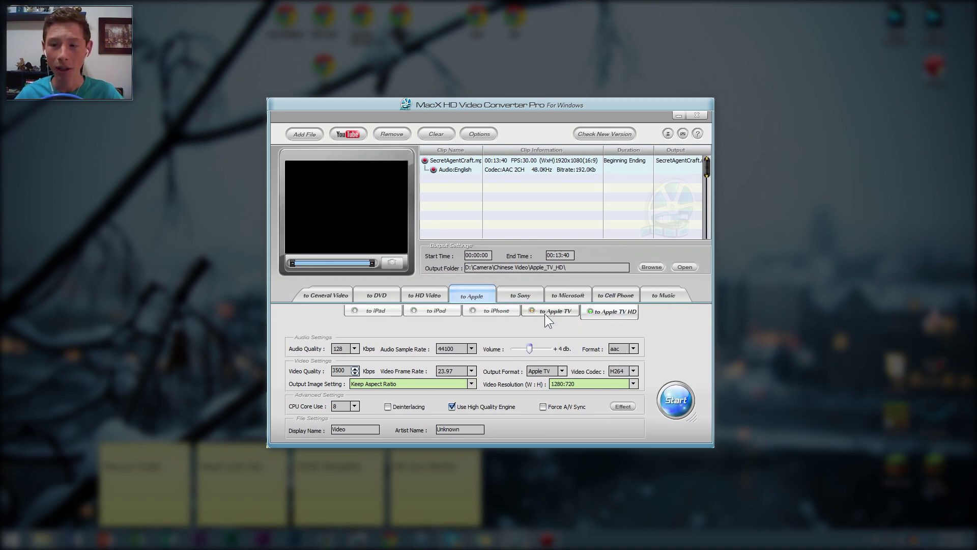
left_click(544, 314)
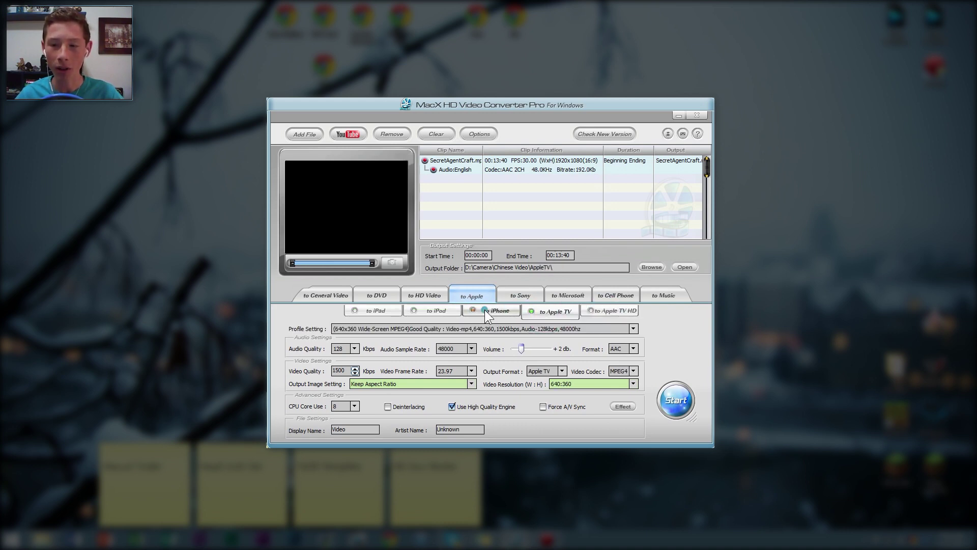
left_click(485, 310)
left_click(442, 310)
left_click(372, 313)
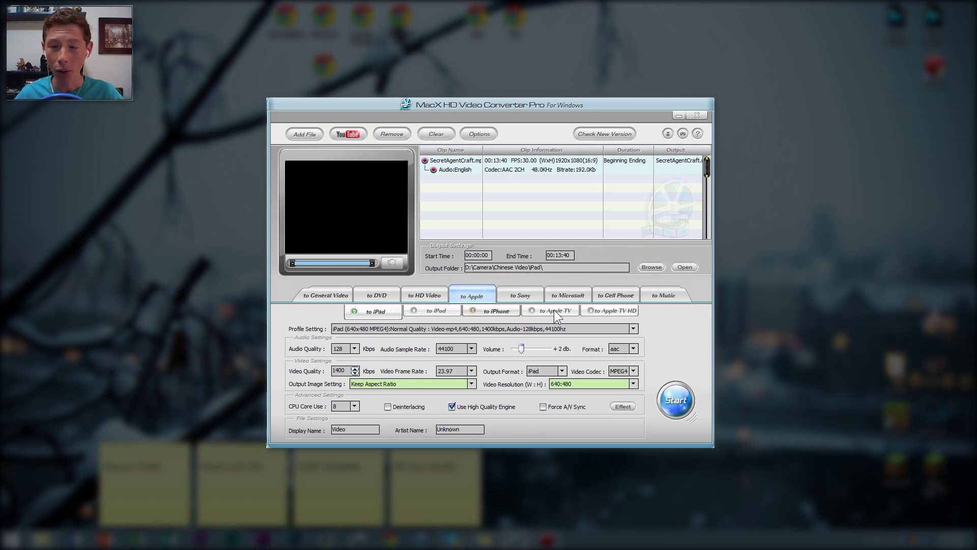
left_click(553, 311)
left_click(598, 310)
left_click(492, 310)
left_click(427, 311)
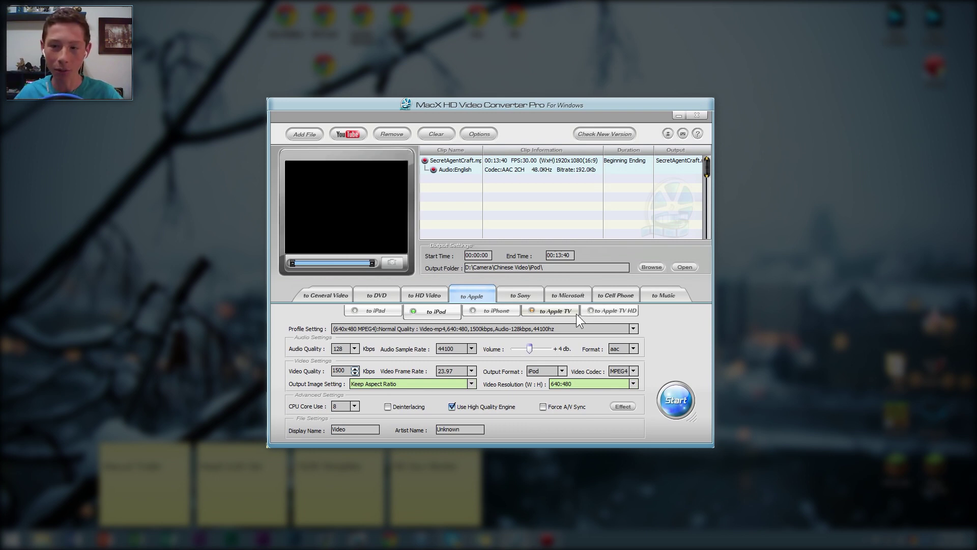
Preview the Sony PS3 and PS3 HD profiles and the Microsoft Surface profile.
left_click(524, 301)
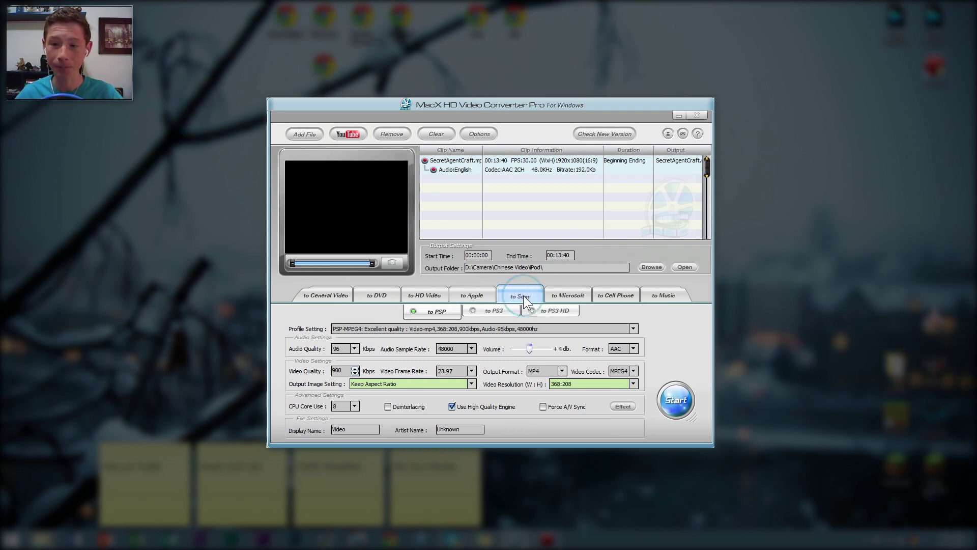
left_click(475, 312)
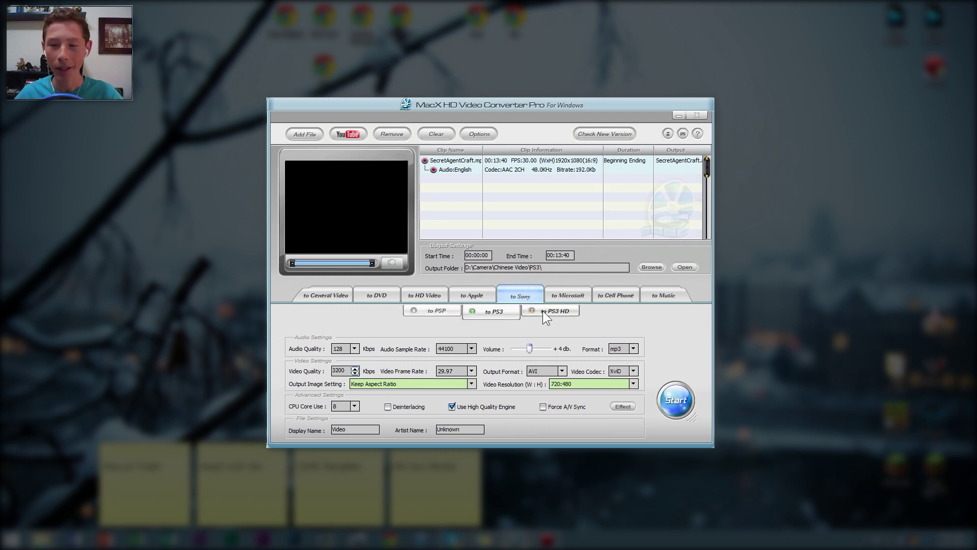
left_click(543, 310)
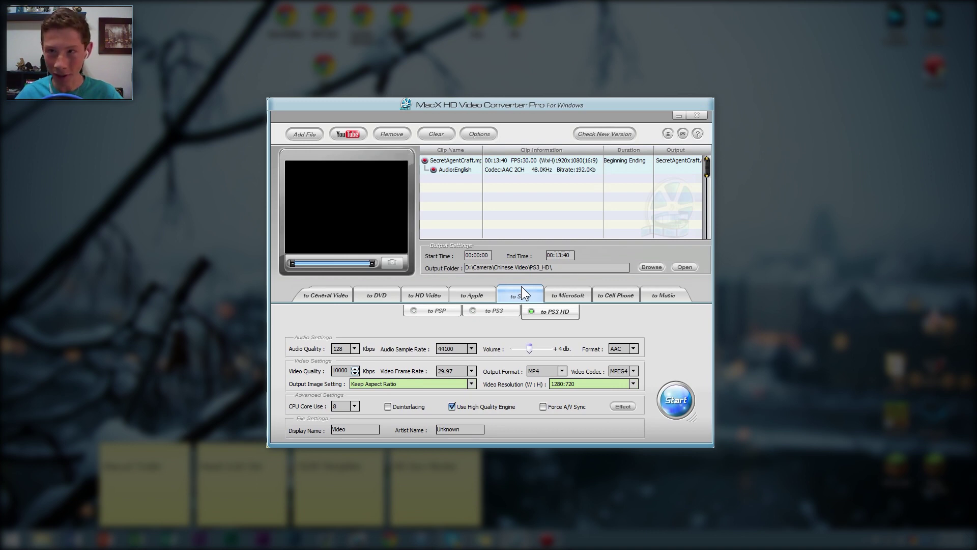
left_click(569, 294)
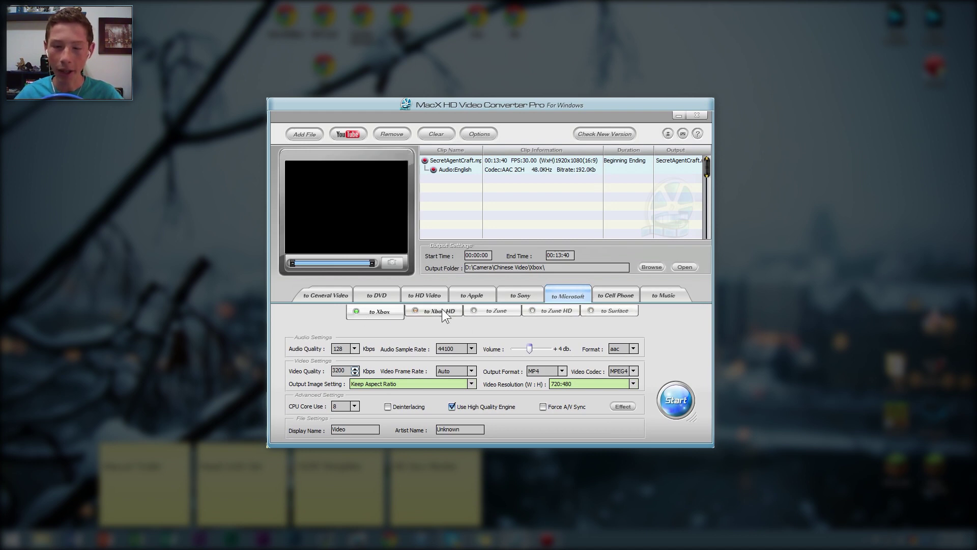
left_click(517, 296)
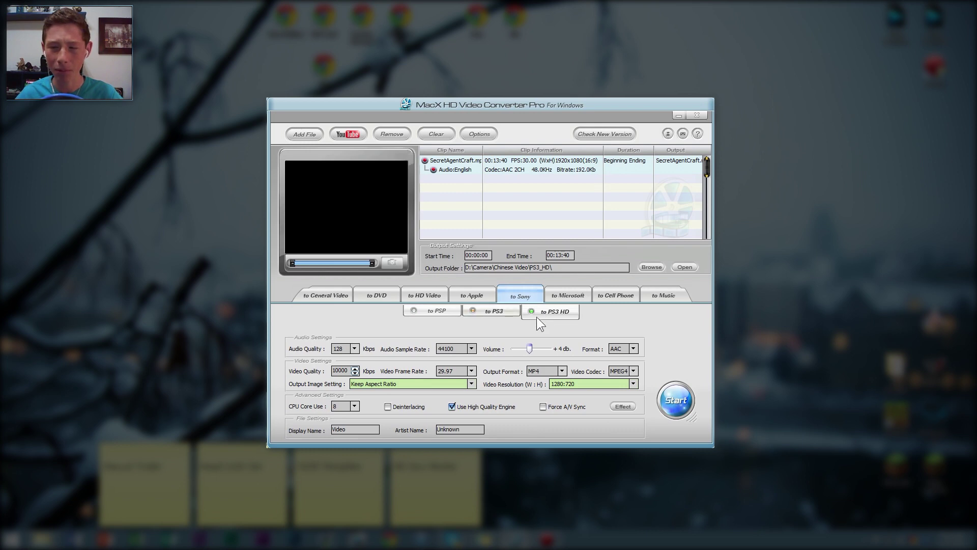
left_click(568, 294)
left_click(538, 297)
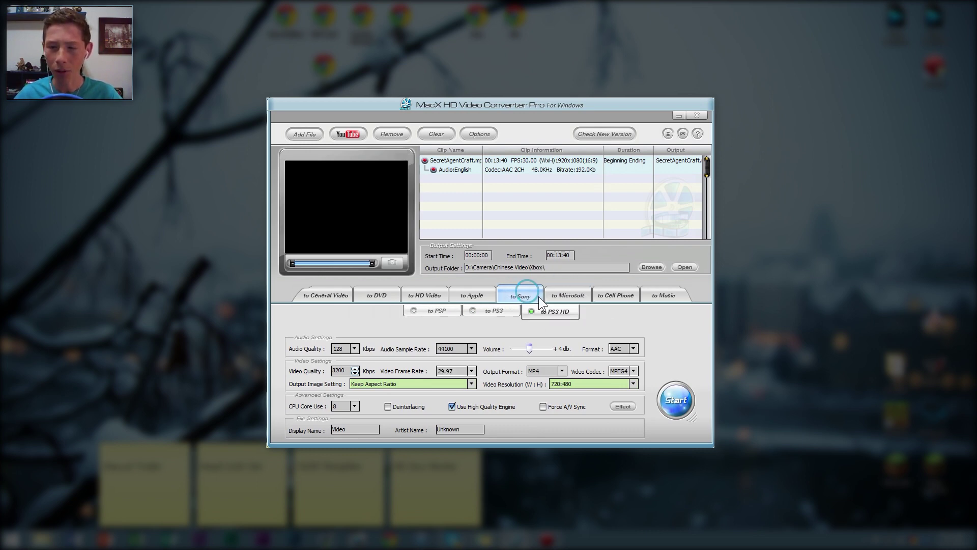
left_click(548, 290)
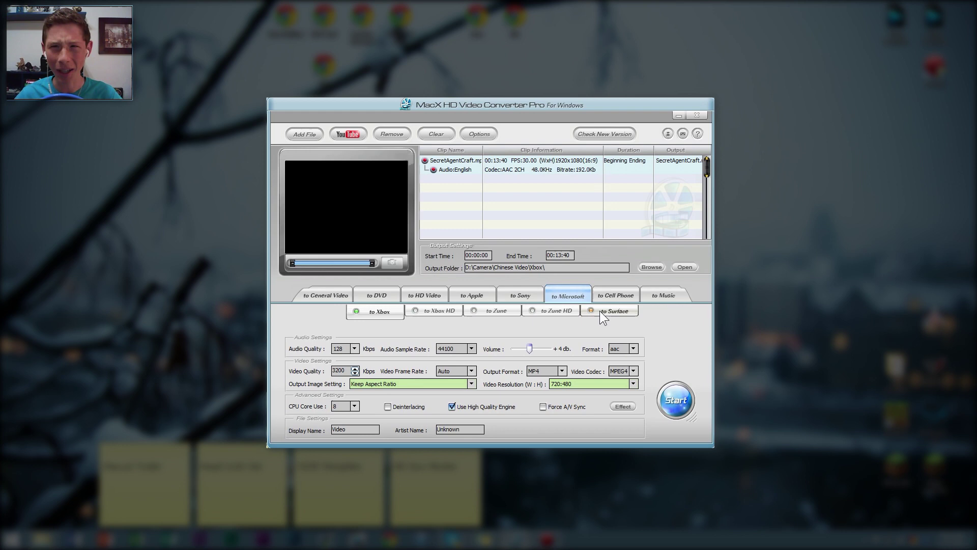
left_click(613, 314)
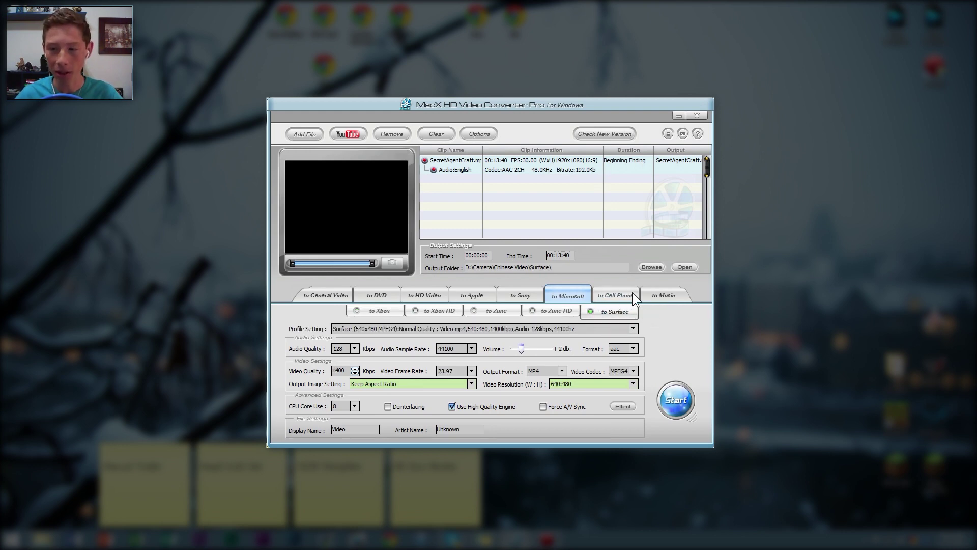
Glance at the cell phone and music profiles, then return to the HD YouTube profile.
left_click(615, 294)
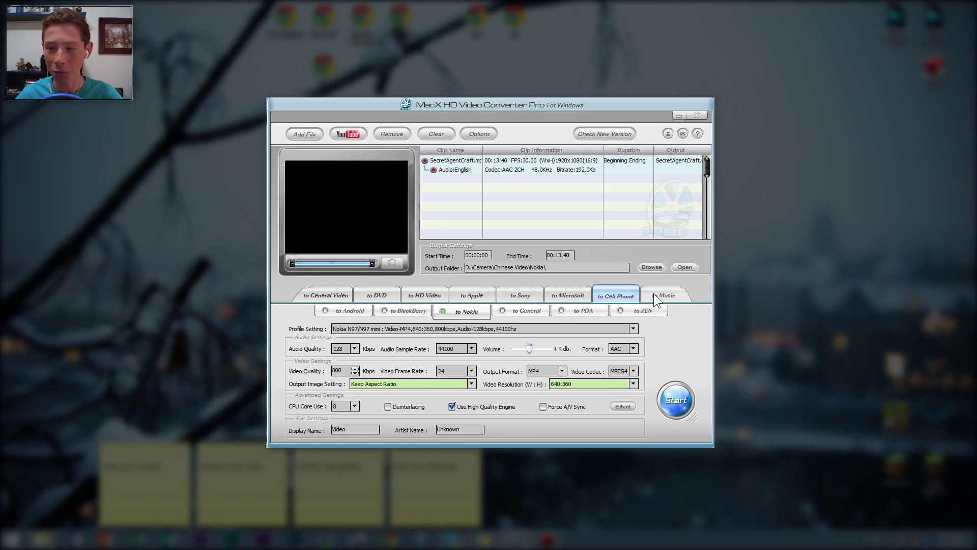
left_click(656, 296)
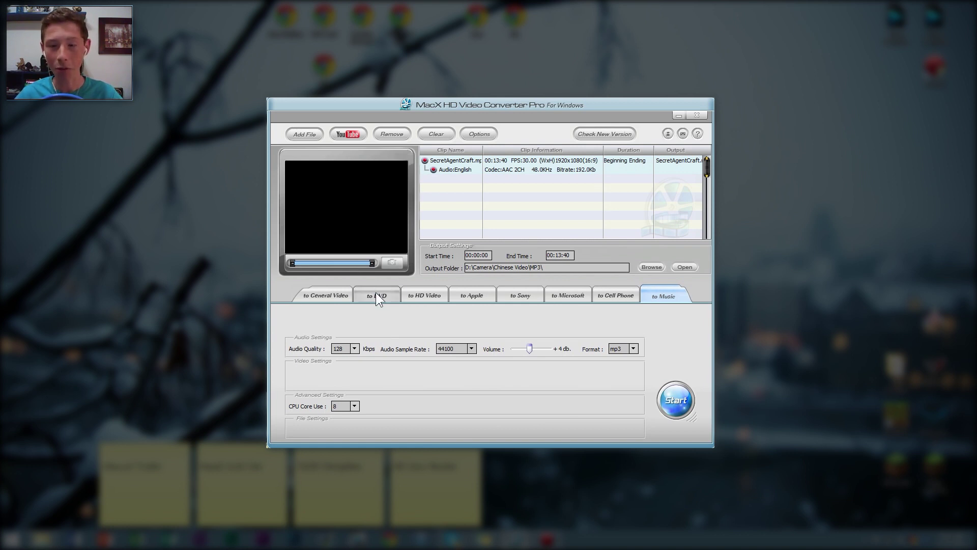
left_click(409, 290)
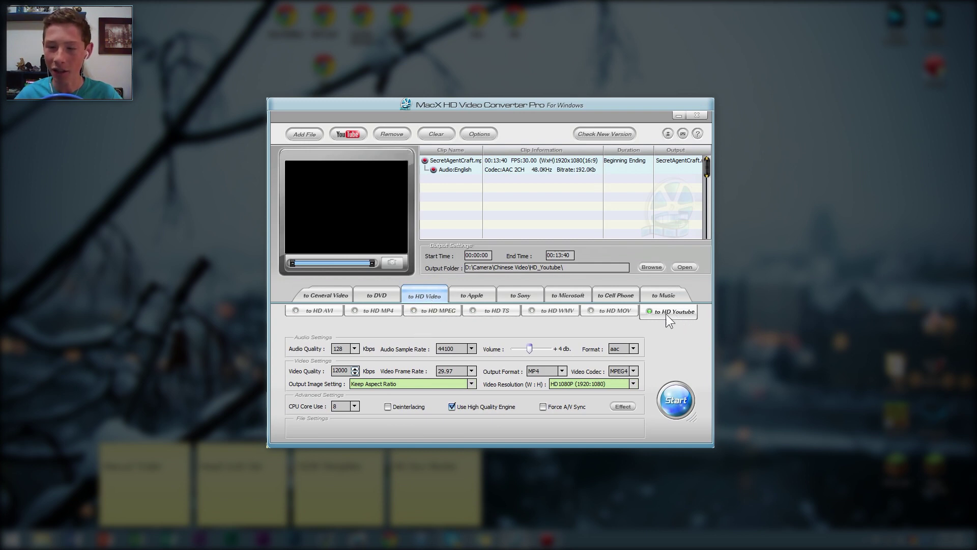
Raise the audio bitrate to 192 kbps.
left_click(348, 353)
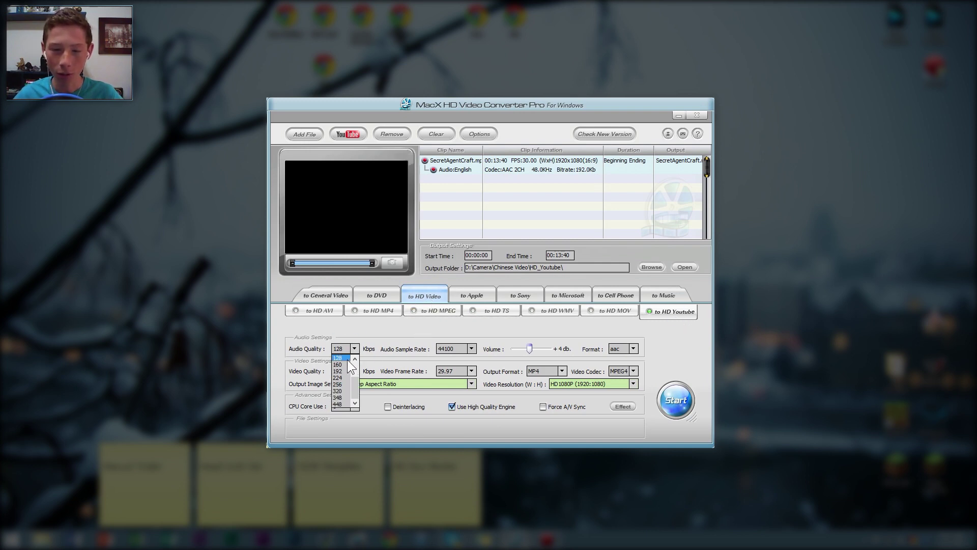
left_click(349, 367)
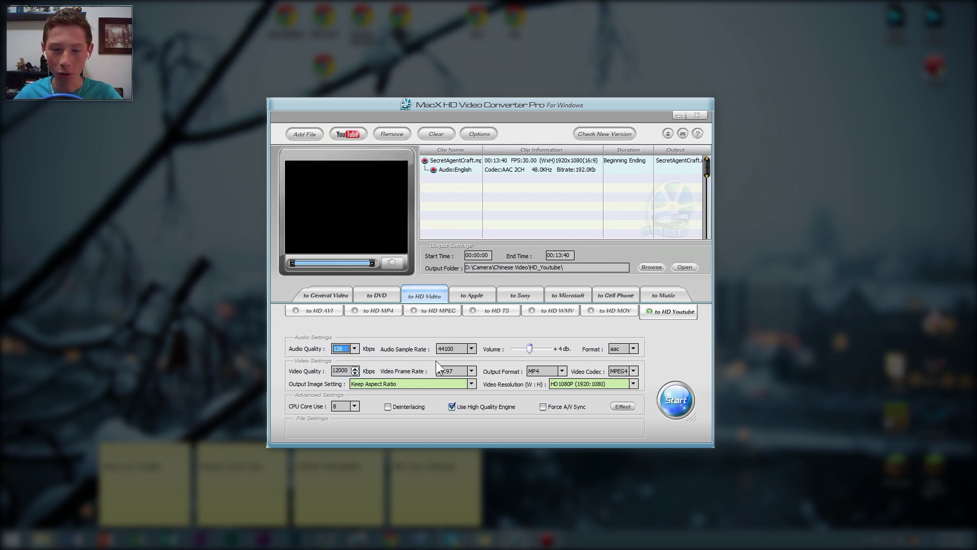
left_click(352, 347)
left_click(340, 393)
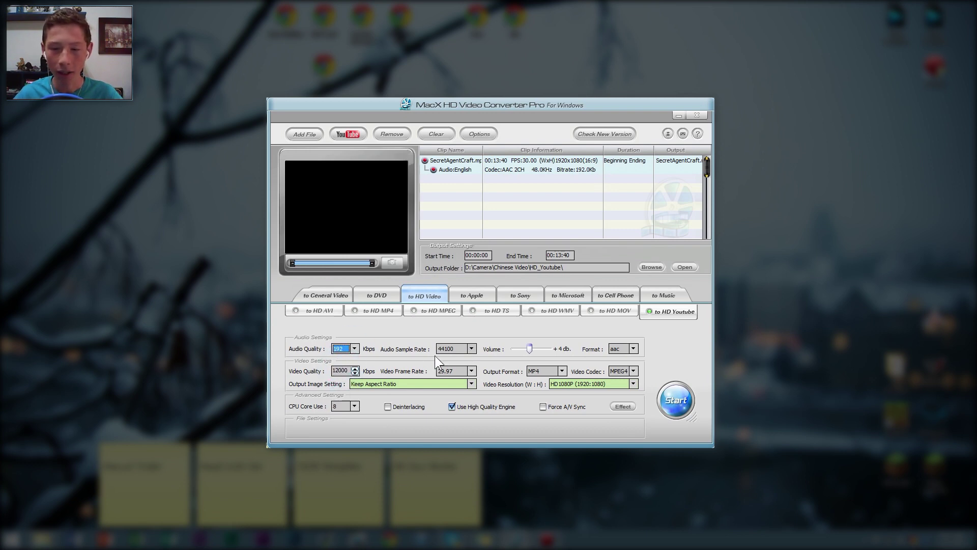
Keep 44100 Hz sample rate and aac format, and bring the volume back to +0 dB.
left_click(457, 348)
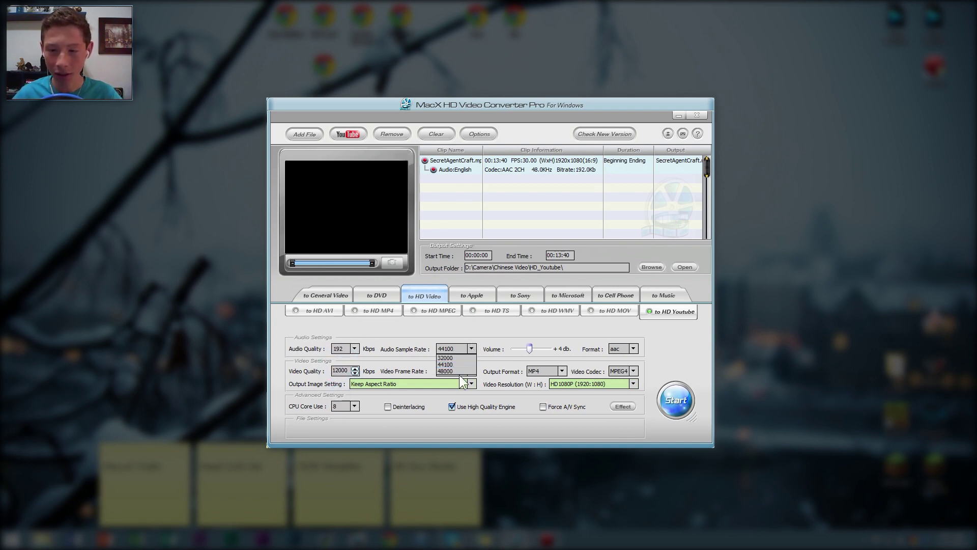
left_click(490, 335)
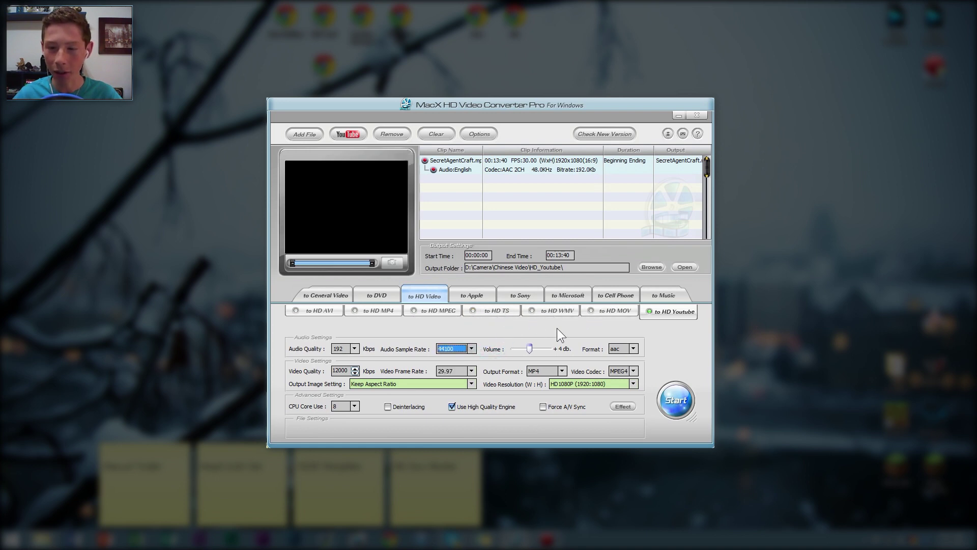
left_click(633, 349)
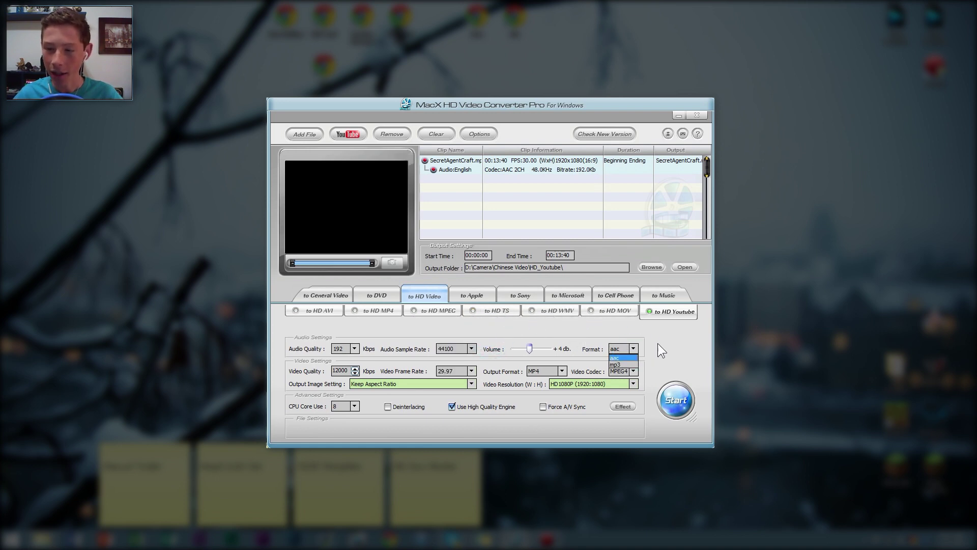
left_click(618, 356)
left_click_drag(527, 351, 524, 351)
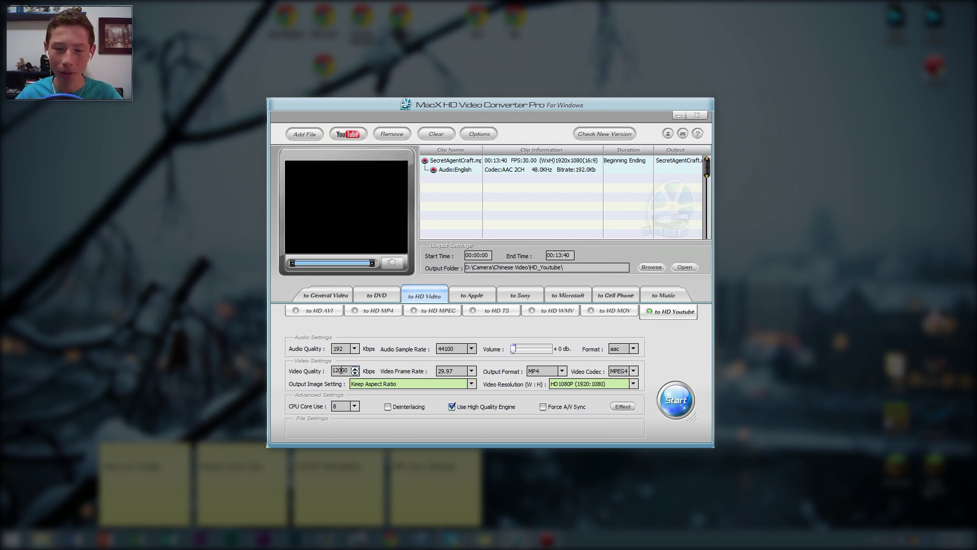
Set video quality to 12000 kbps and frame rate to 30 fps, keeping MP4 with H264.
double_click(347, 369)
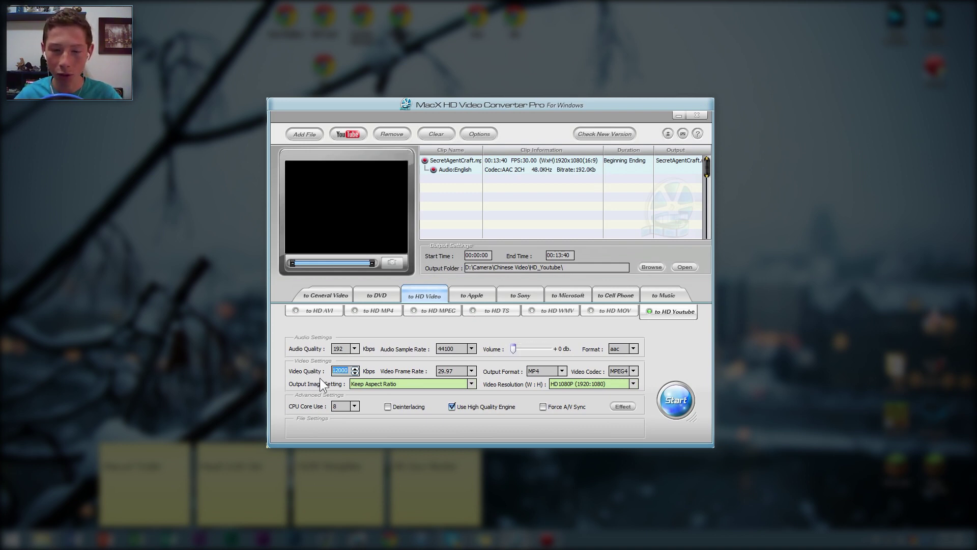
left_click(347, 370)
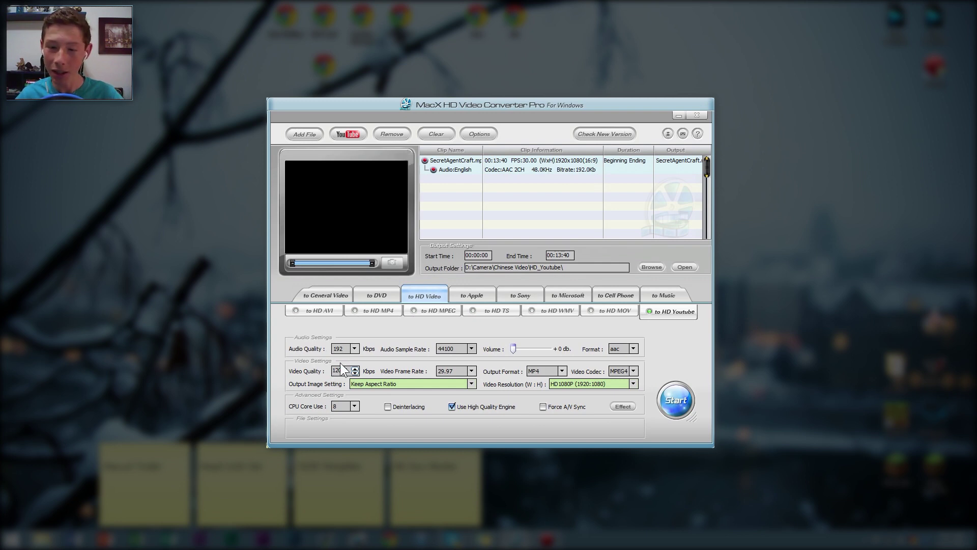
left_click(460, 371)
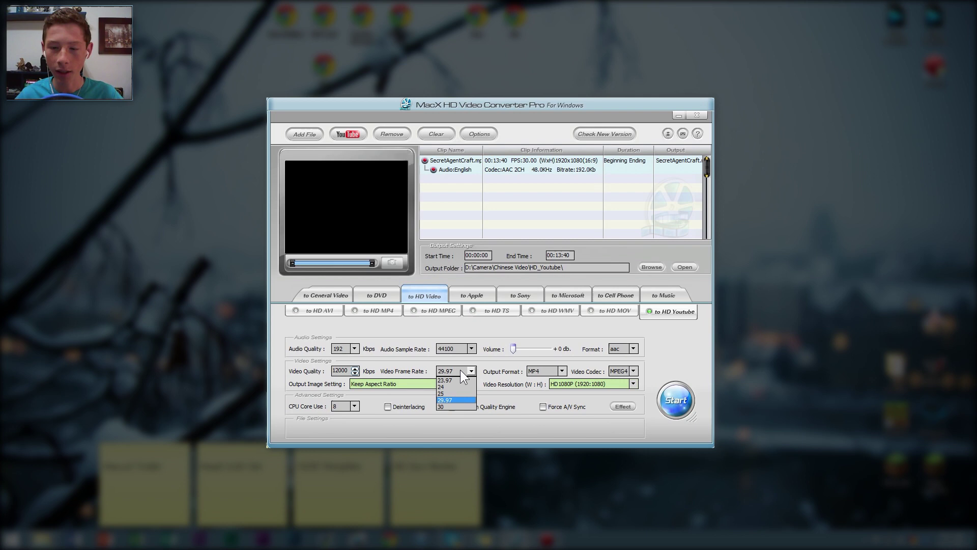
left_click(448, 407)
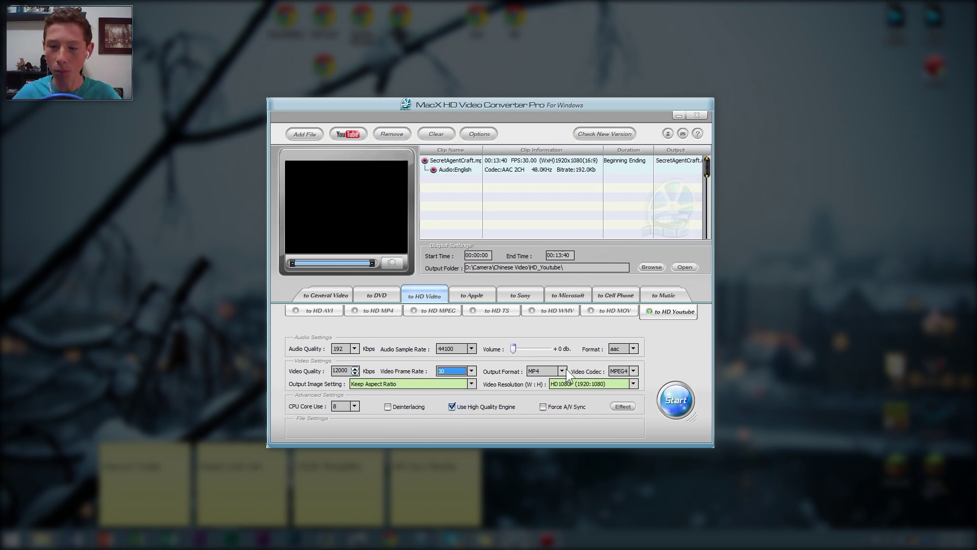
left_click(552, 367)
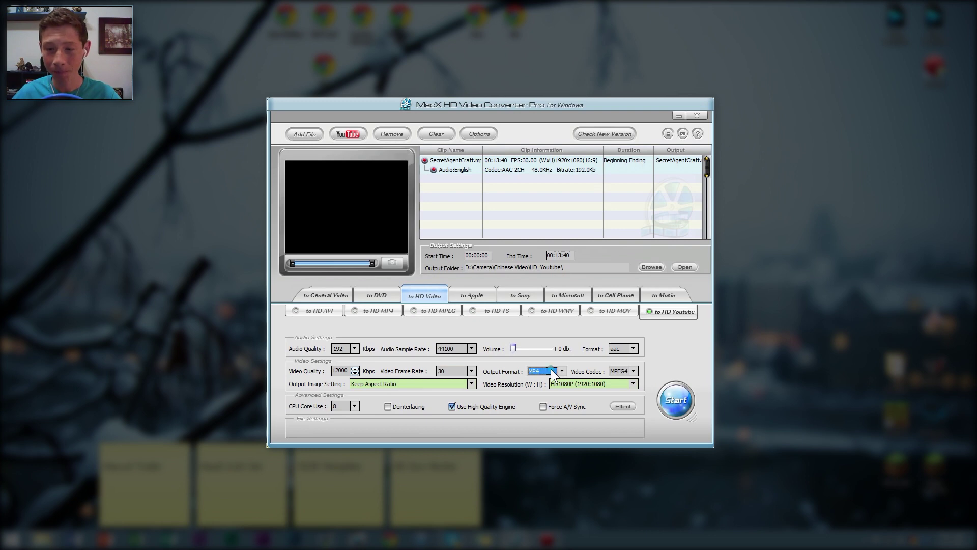
left_click(622, 373)
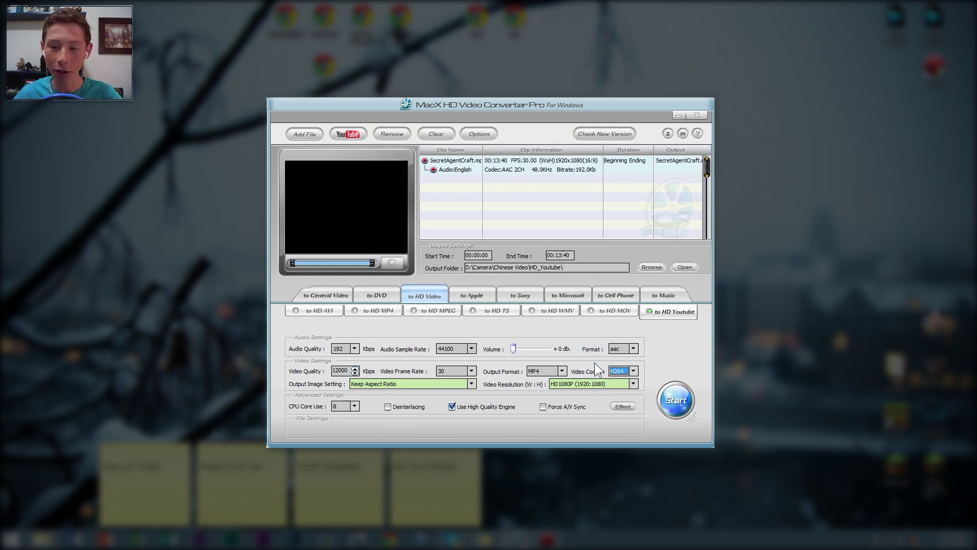
Keep aspect ratio, HD1080P resolution and all 8 CPU cores.
left_click(414, 384)
left_click(414, 384)
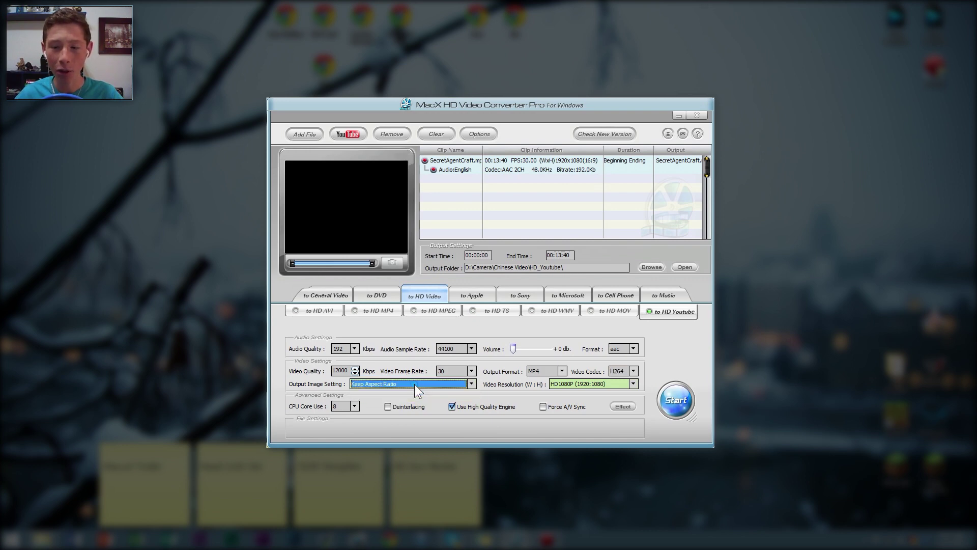
left_click(596, 386)
left_click(591, 393)
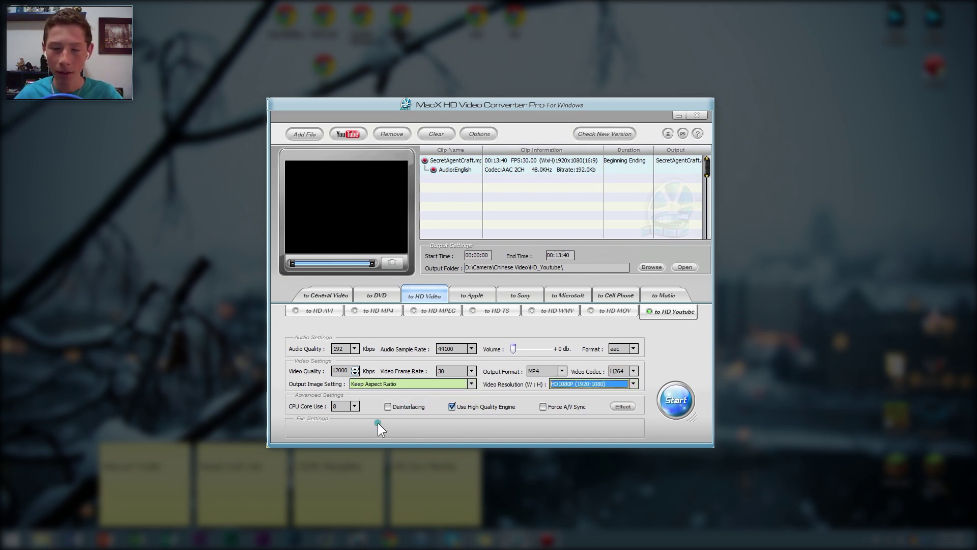
left_click(354, 406)
key("Escape")
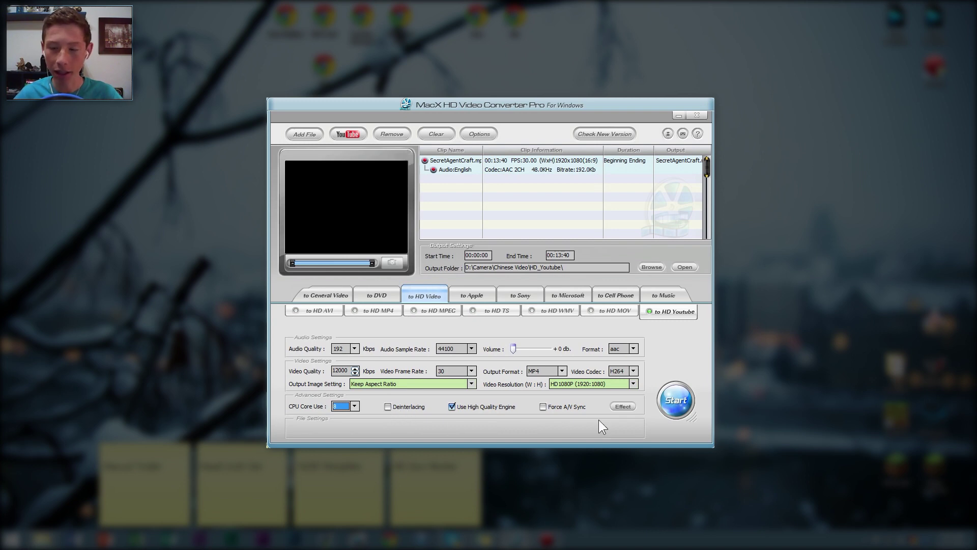
left_click(621, 406)
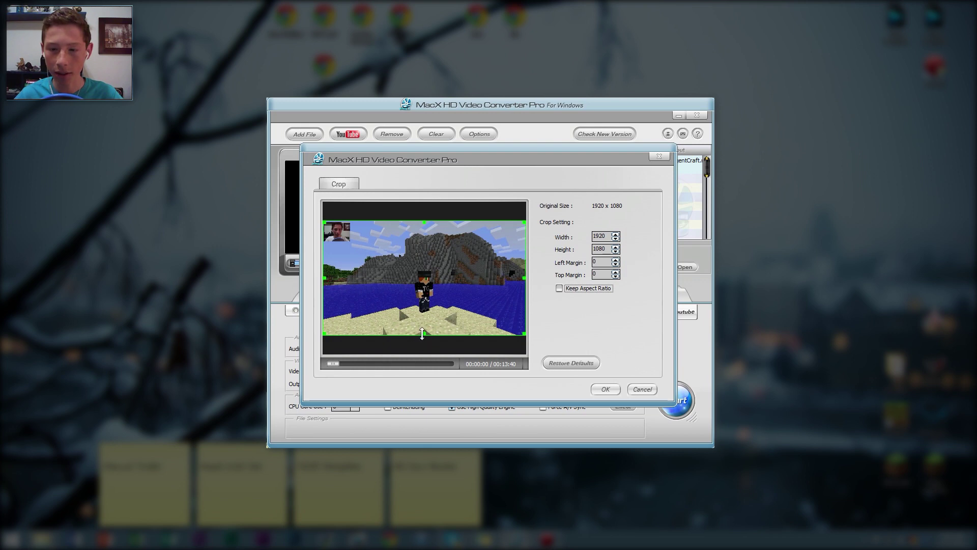
left_click_drag(422, 334, 424, 281)
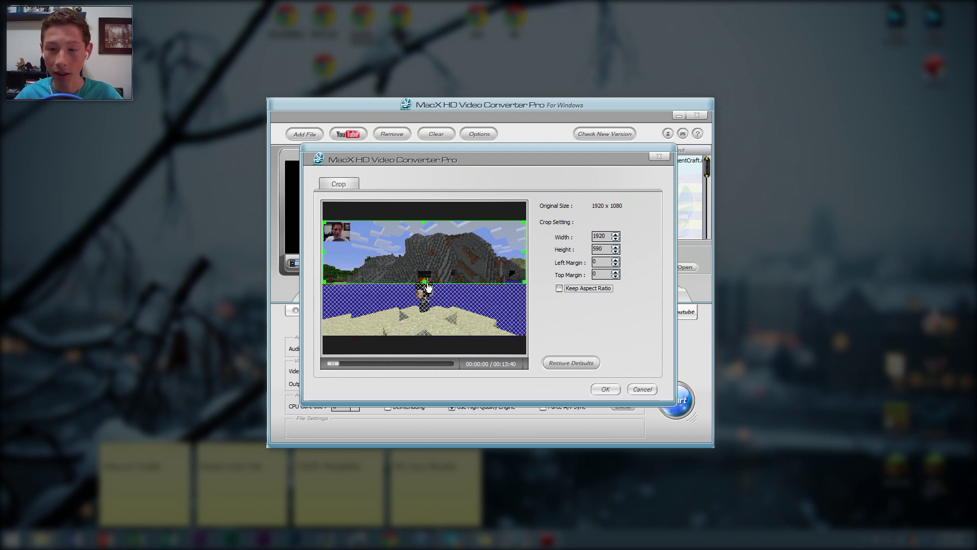
left_click_drag(426, 288, 412, 239)
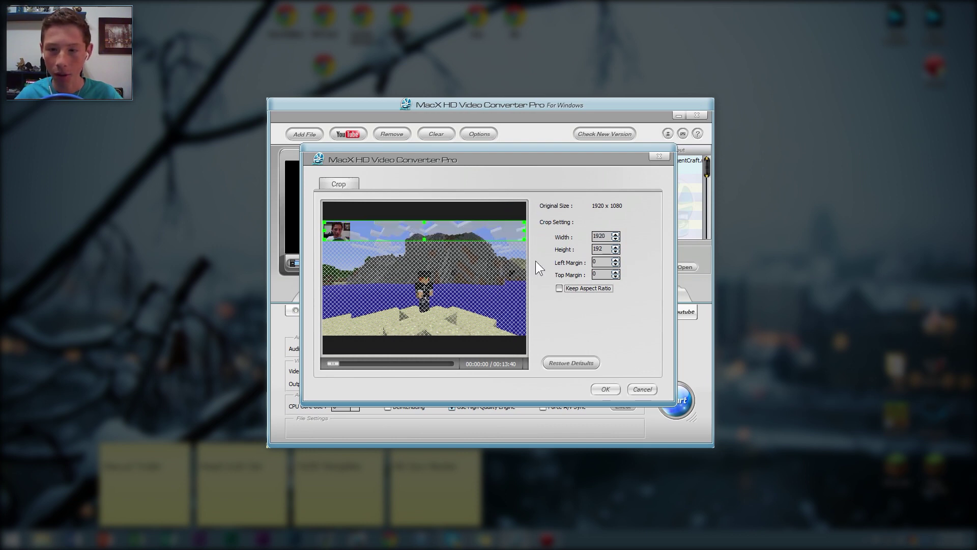
left_click_drag(422, 239, 423, 336)
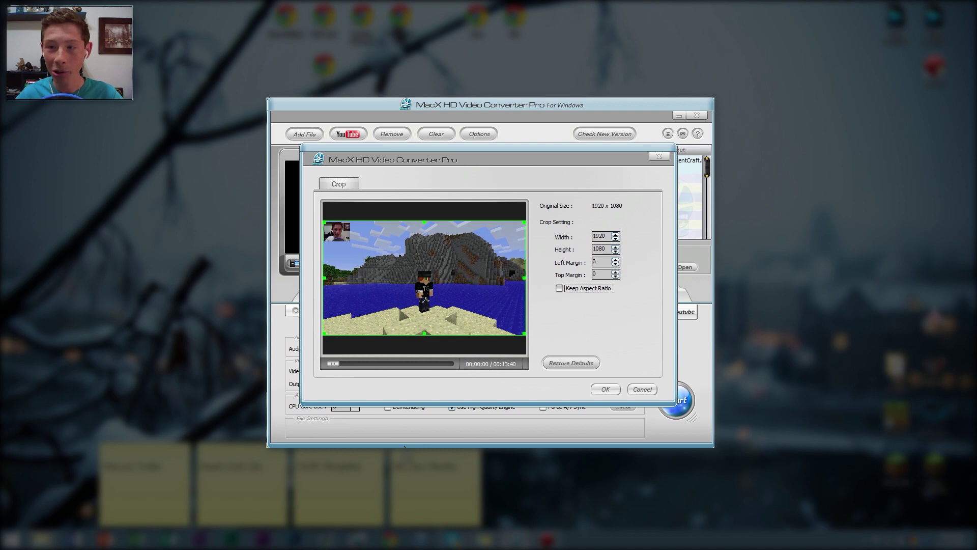
left_click(637, 389)
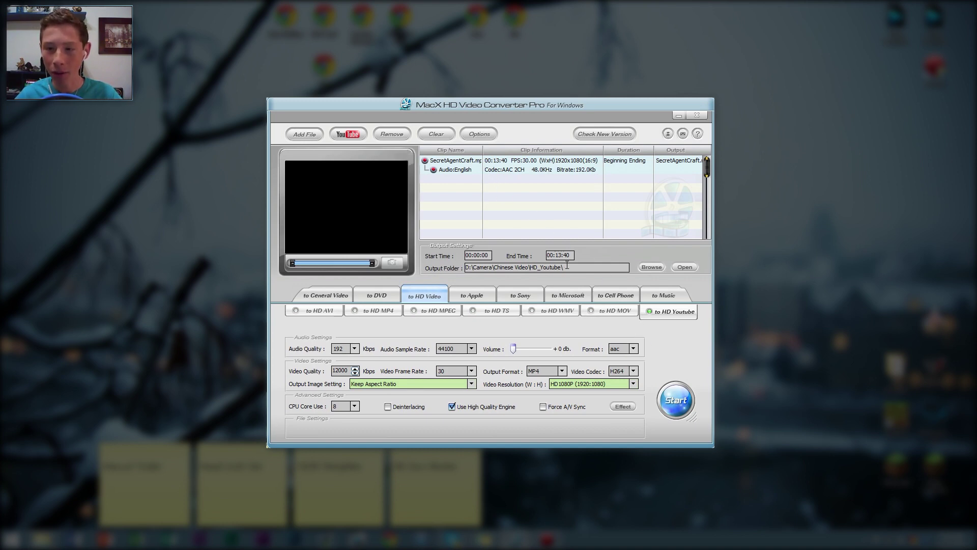
Change the output folder from D:\Camera\Chinese Video\HD_Youtube to the Desktop.
left_click(644, 268)
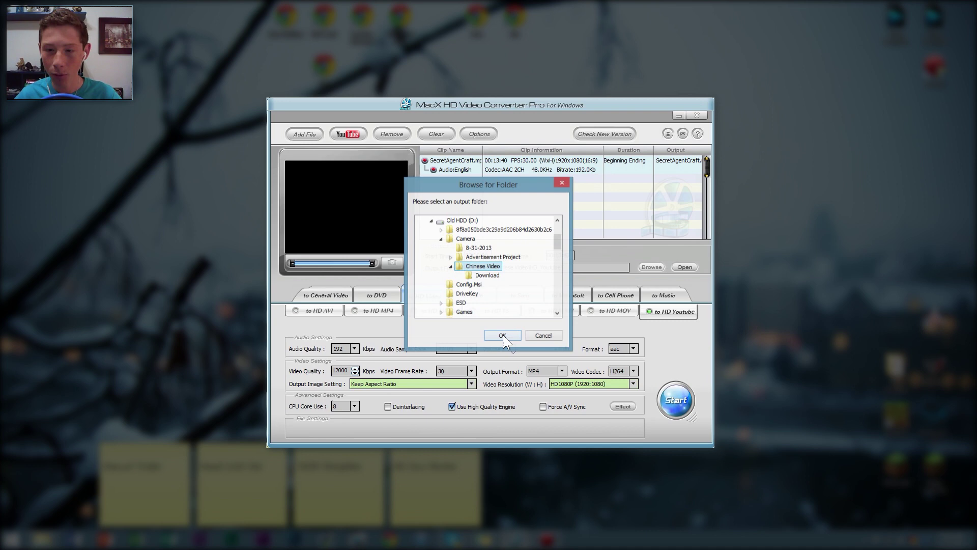
left_click(450, 266)
left_click(440, 239)
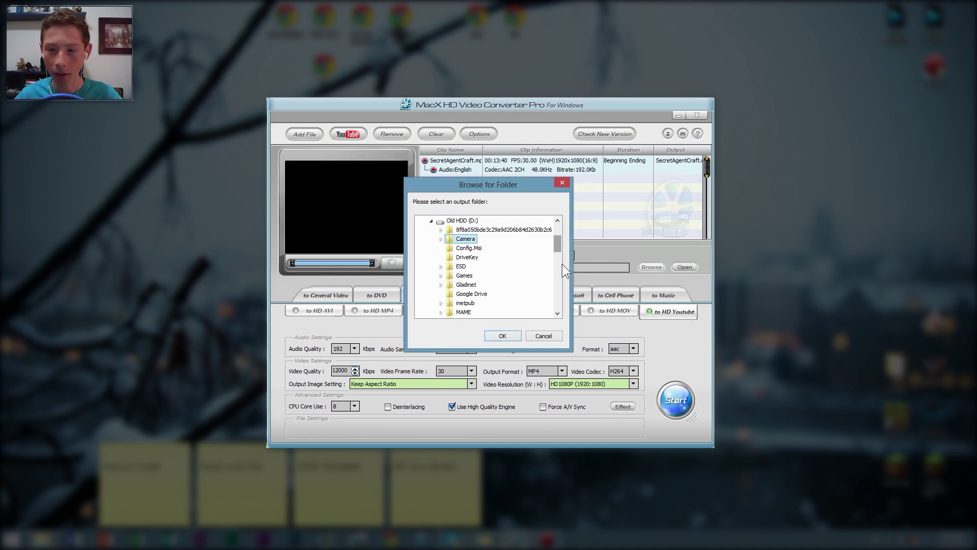
left_click_drag(552, 246, 558, 218)
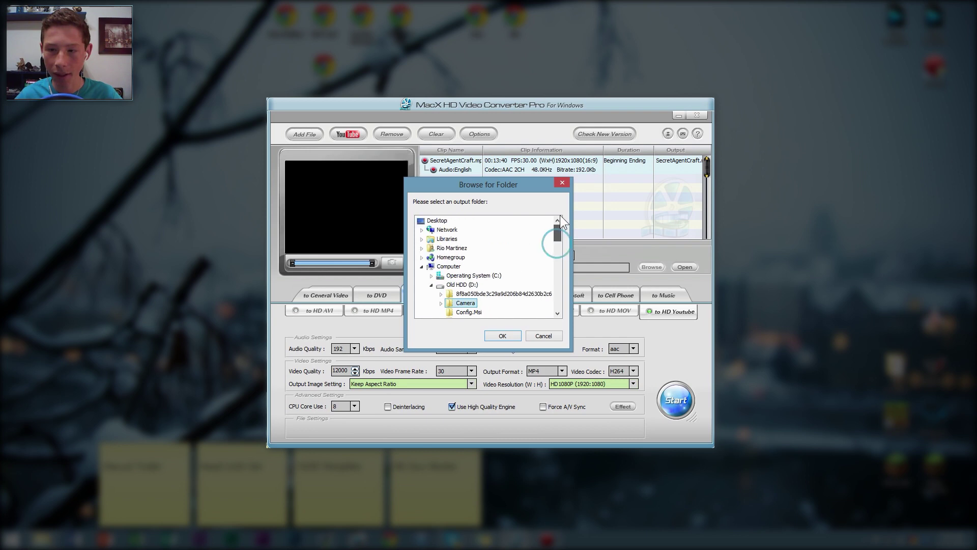
left_click(436, 221)
left_click(507, 339)
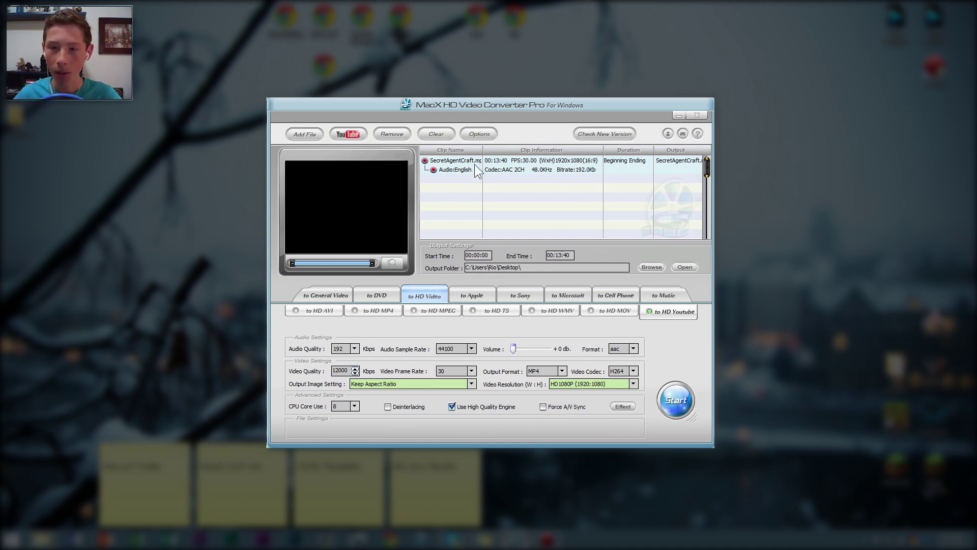
Choose the 'to HD Youtube' profile under the HD Video tab.
left_click(648, 310)
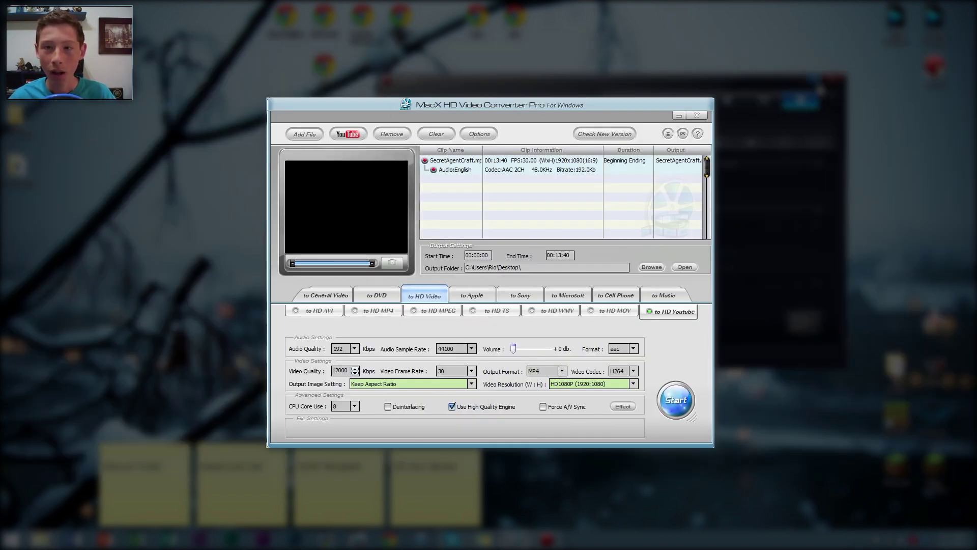
Start a YouTube download, agree to clear the local clip, and focus the page URL field.
left_click(680, 115)
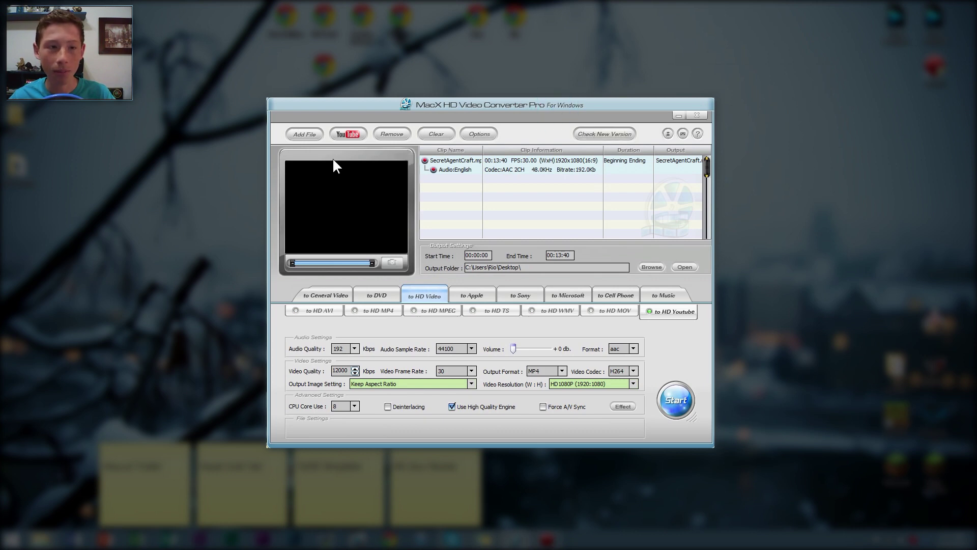
left_click(349, 134)
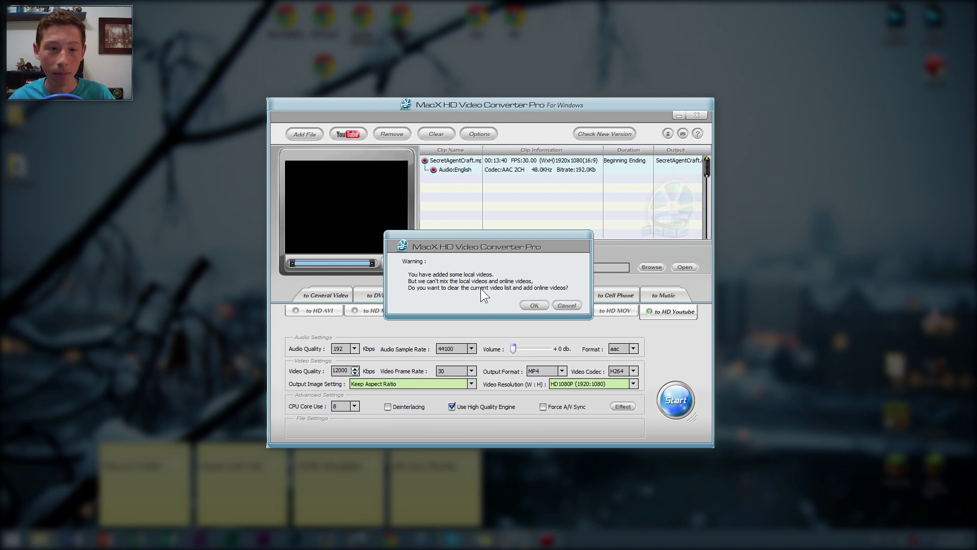
left_click(535, 305)
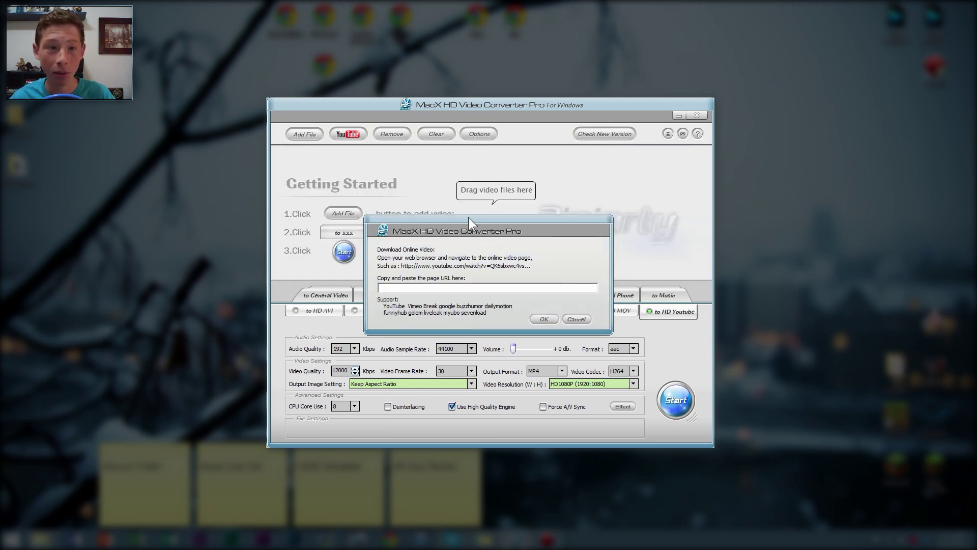
left_click(428, 286)
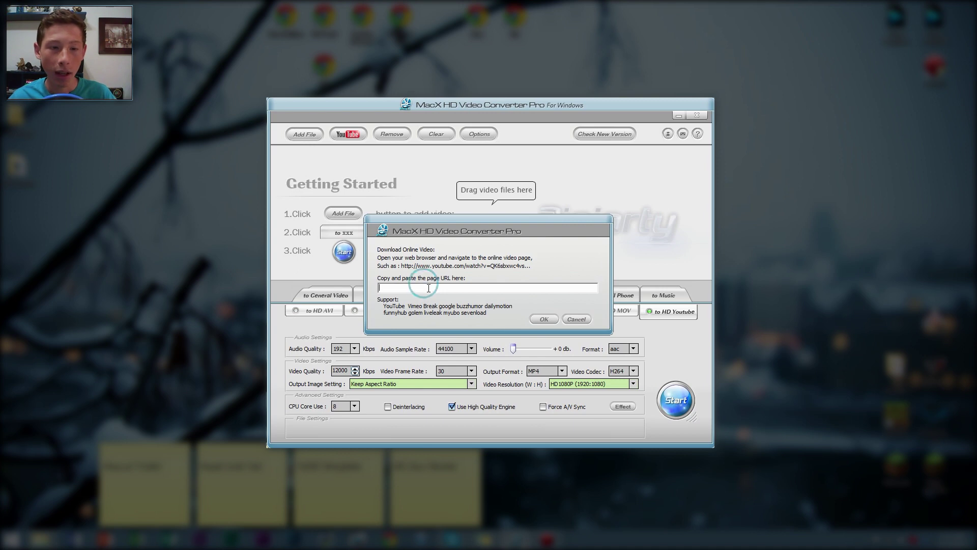
Cancel the Download Online Video dialog without entering a URL.
left_click(570, 317)
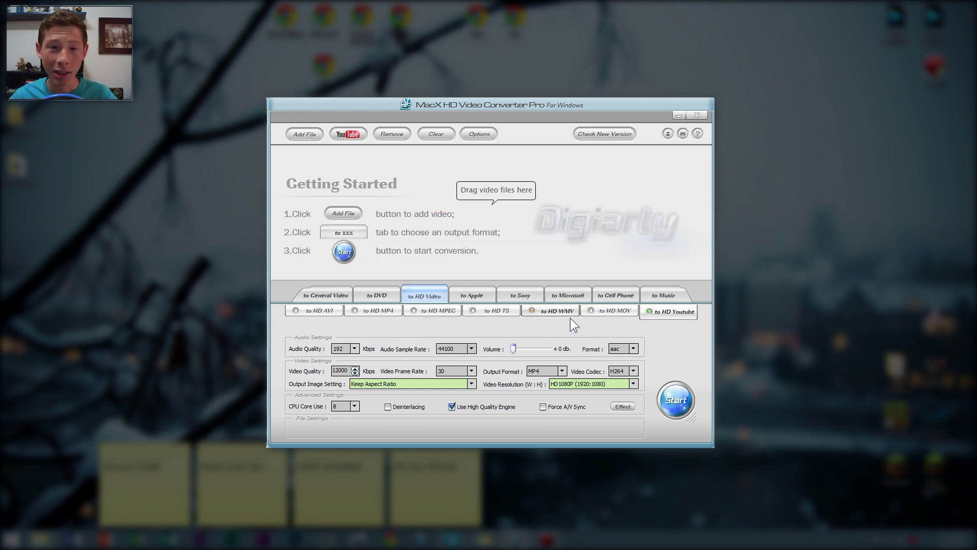